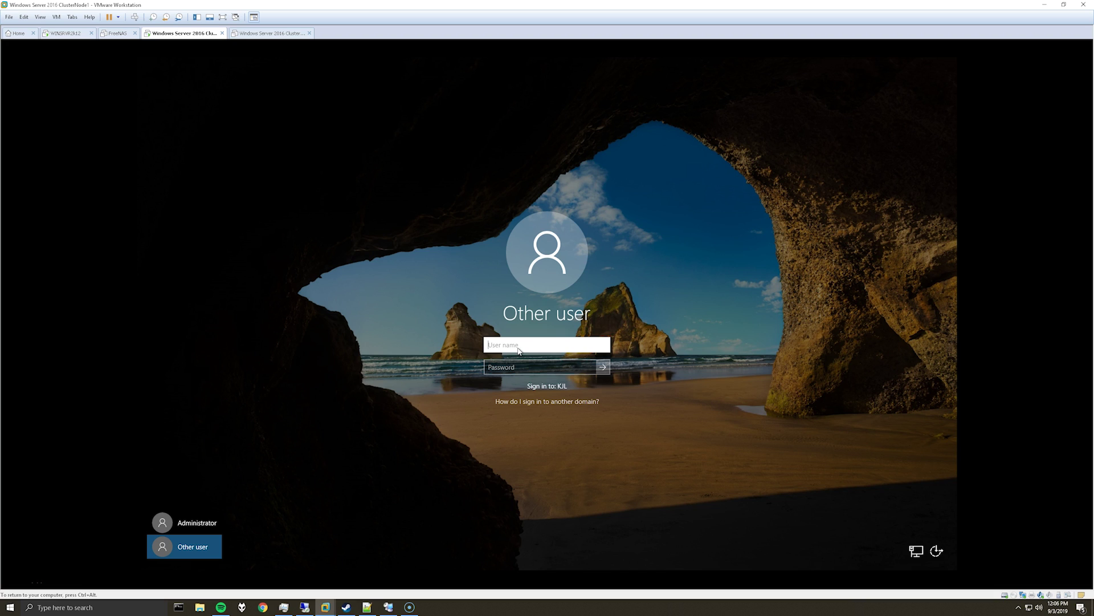
# Sign in as KJL\Administrator with its password, which triggers the trust-relationship error
pyautogui.write('KJL\\Administrator')
pyautogui.press('Tab')
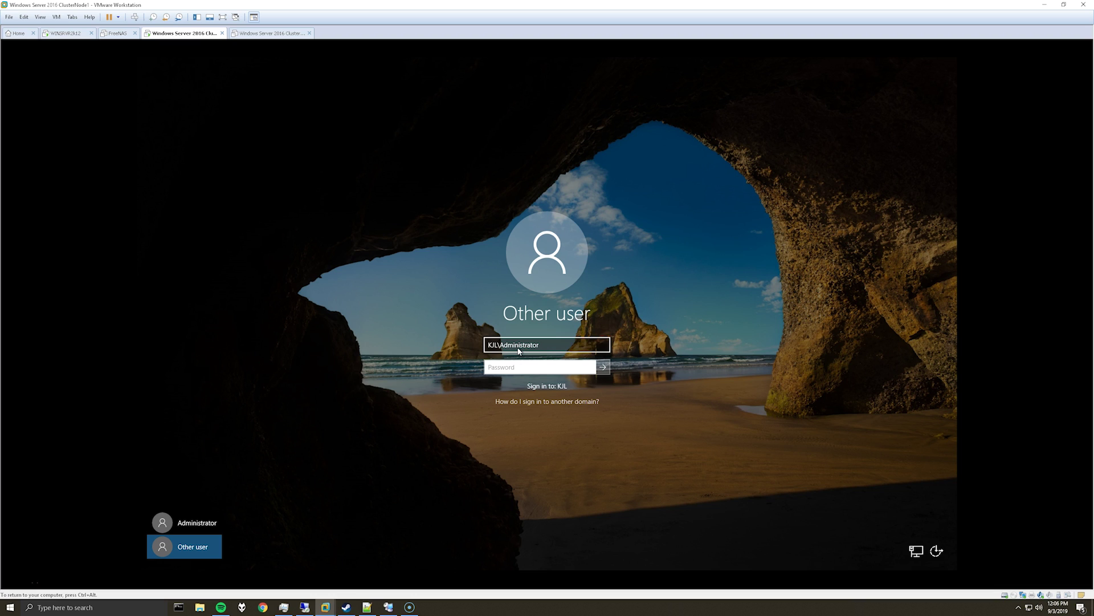
pyautogui.write('••••••••••')
pyautogui.press('Return')
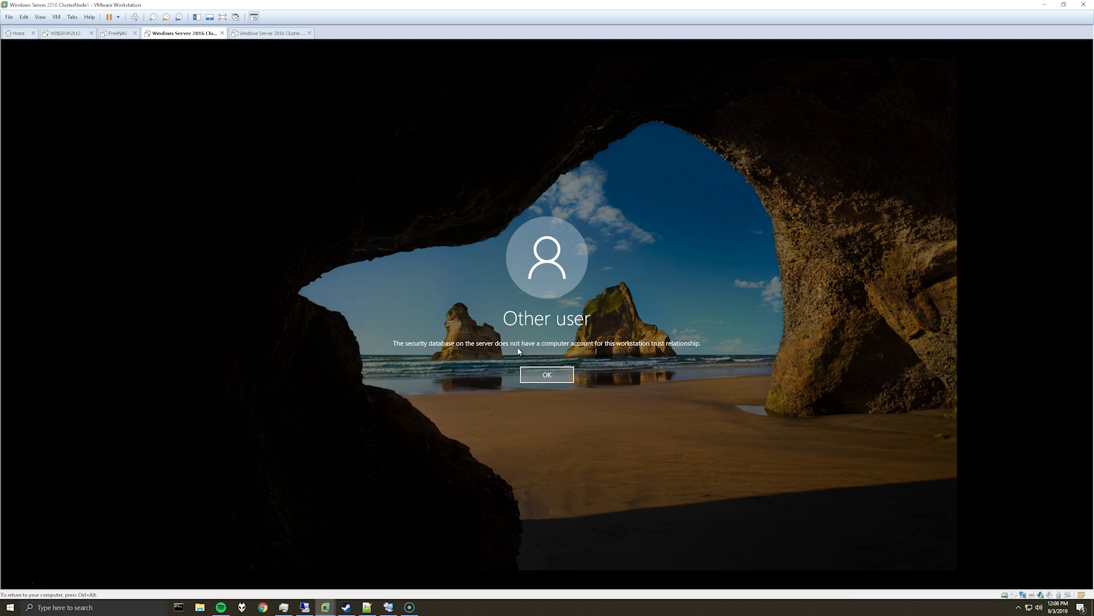
# Dismiss the trust error and sign in with the local Administrator account and its password
pyautogui.click(546, 379)
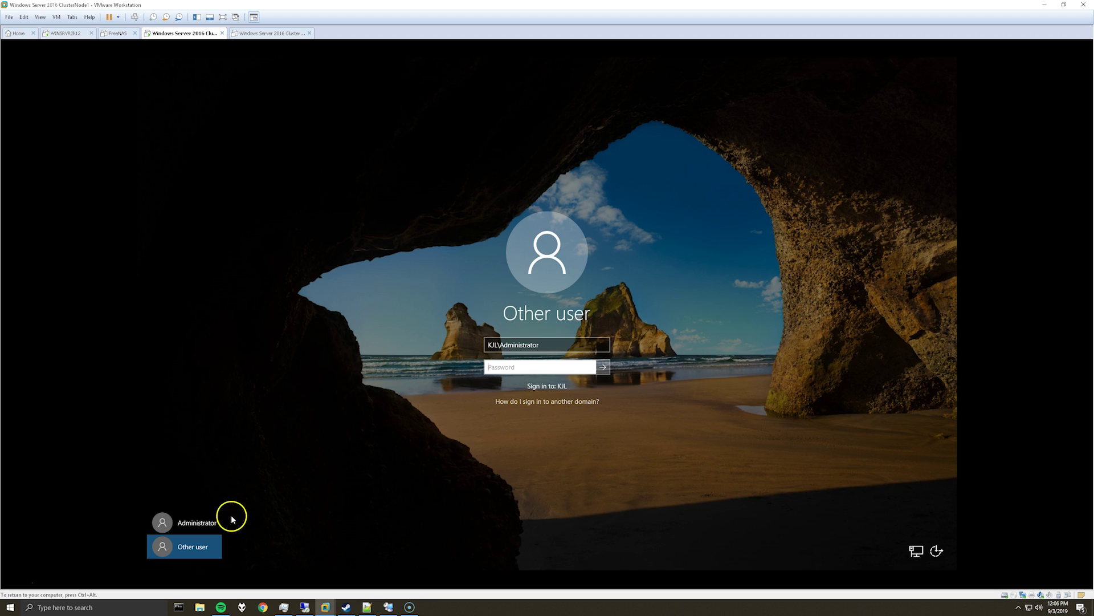
pyautogui.click(502, 348)
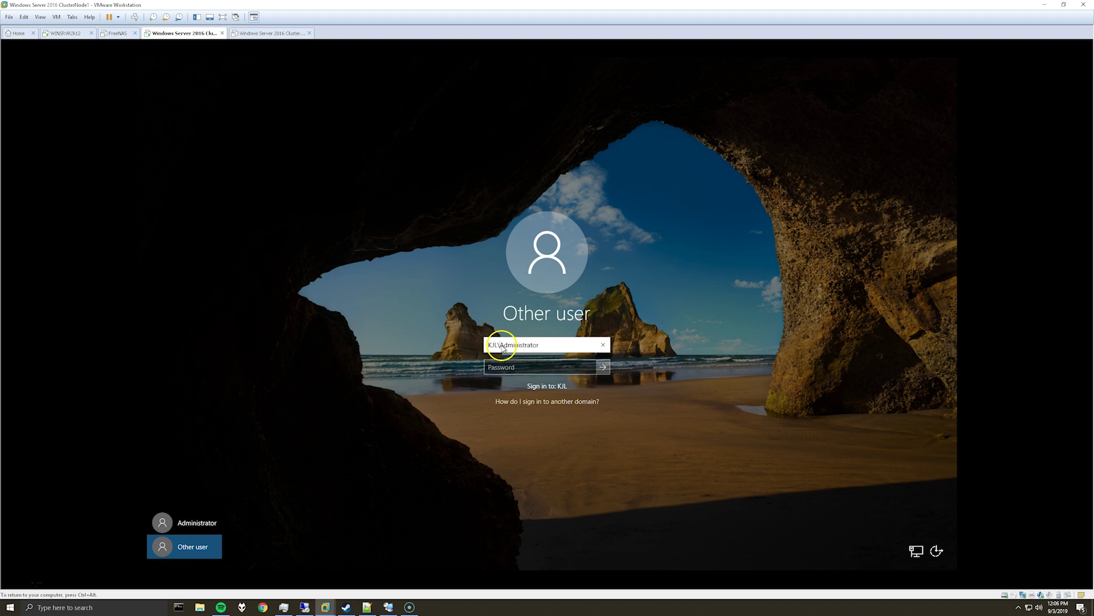
pyautogui.press('BackSpace')
pyautogui.press('BackSpace')
pyautogui.press('BackSpace')
pyautogui.press('BackSpace')
pyautogui.click(501, 369)
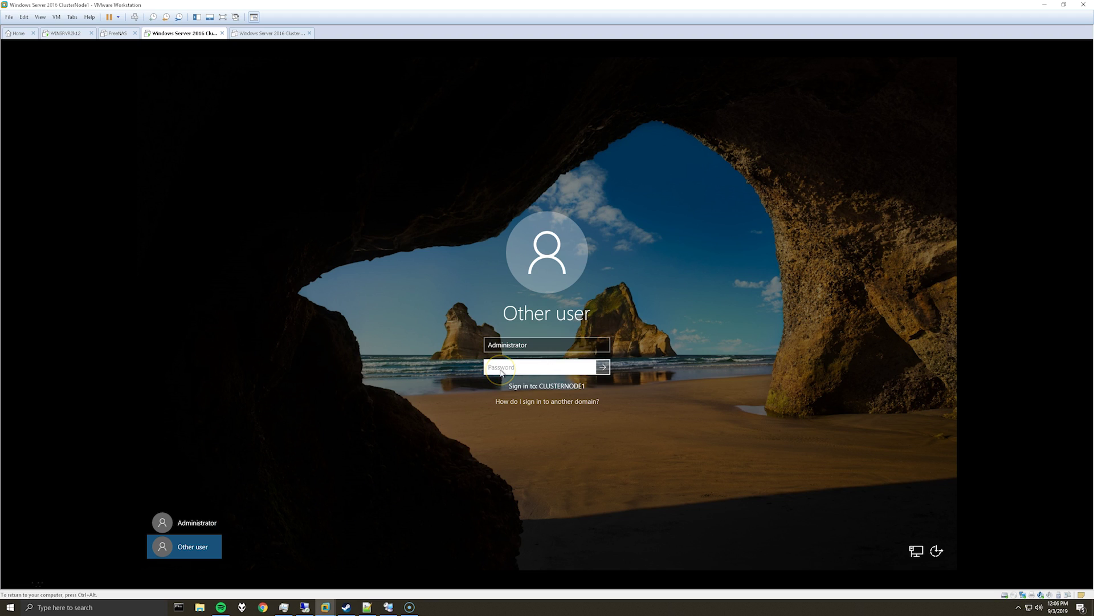
pyautogui.write('****')
pyautogui.press('Return')
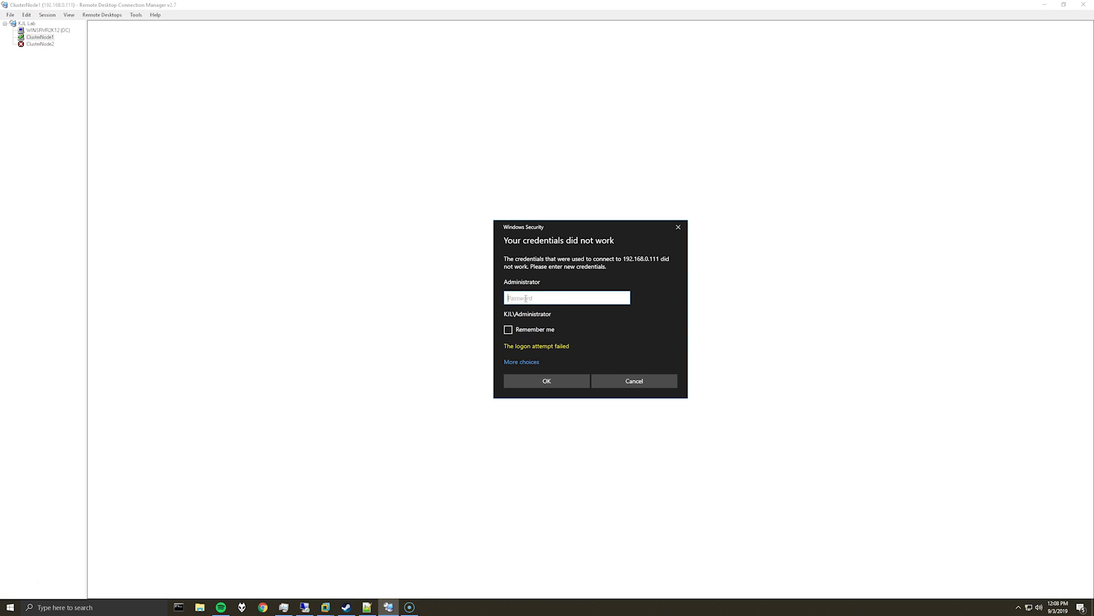
# Submit the remote connection password and dismiss the incorrect-password message
pyautogui.write('********')
pyautogui.press('Return')
pyautogui.press('Return')
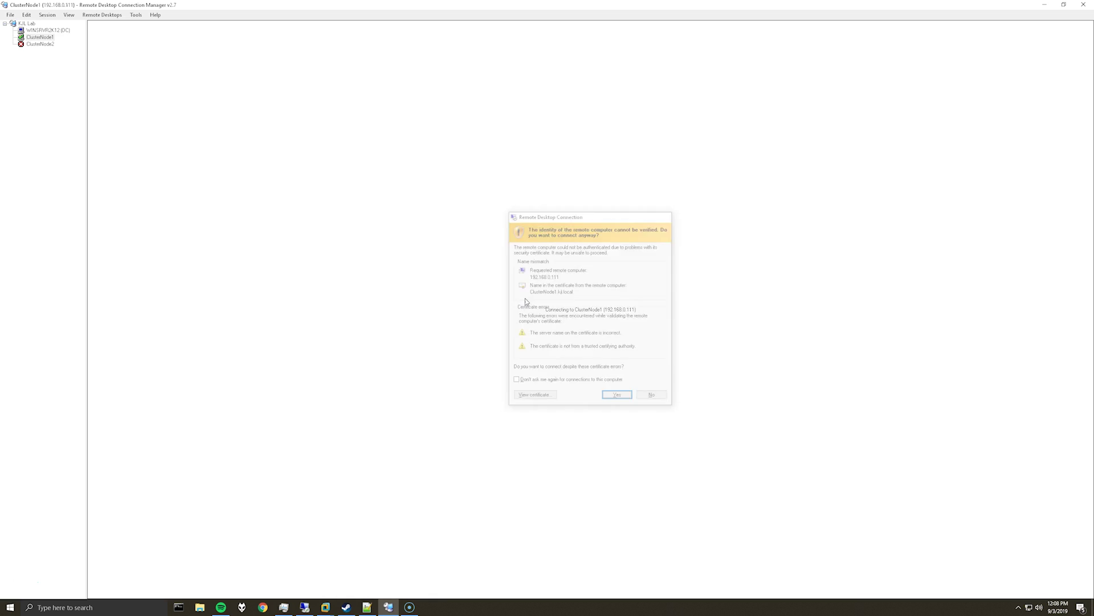
pyautogui.click(576, 360)
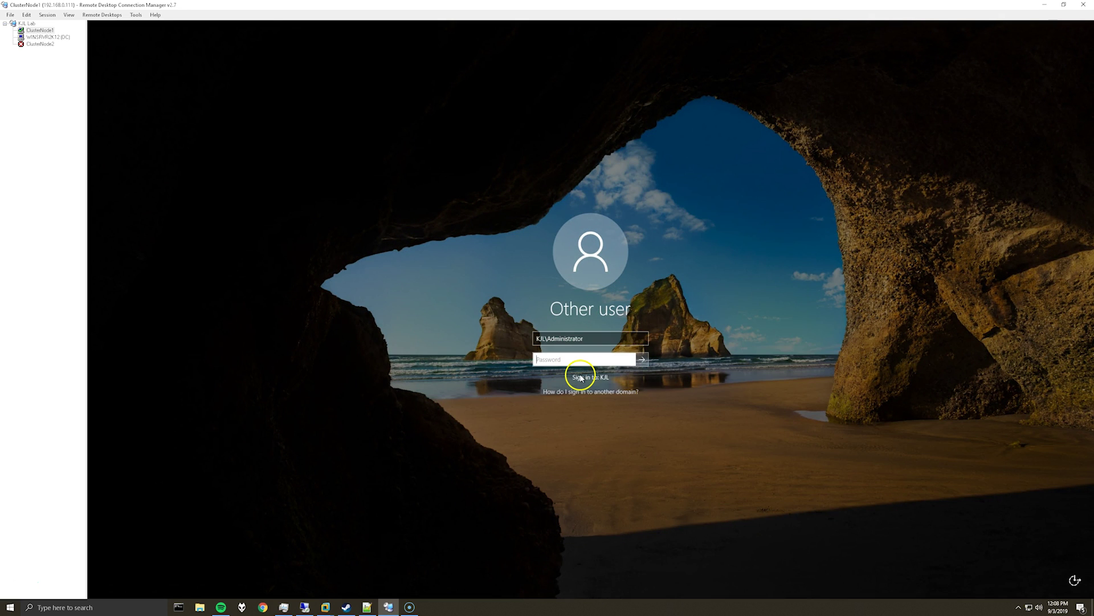
# Sign in as the local Administrator and decline the VMware Tools log-off prompt
pyautogui.click(561, 342)
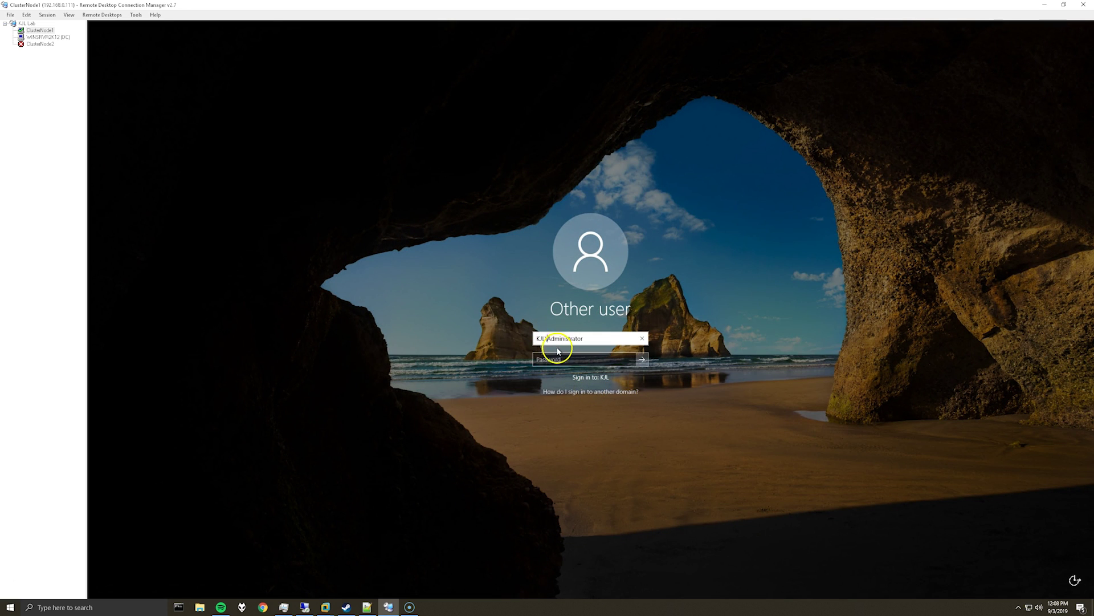
pyautogui.click(552, 360)
pyautogui.write('********')
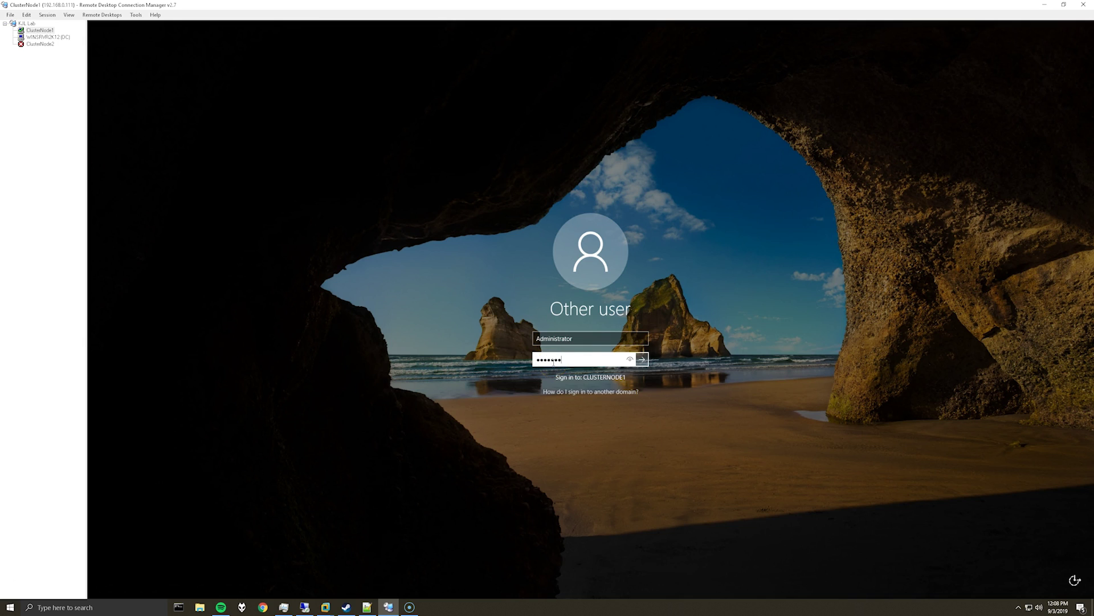
pyautogui.press('Return')
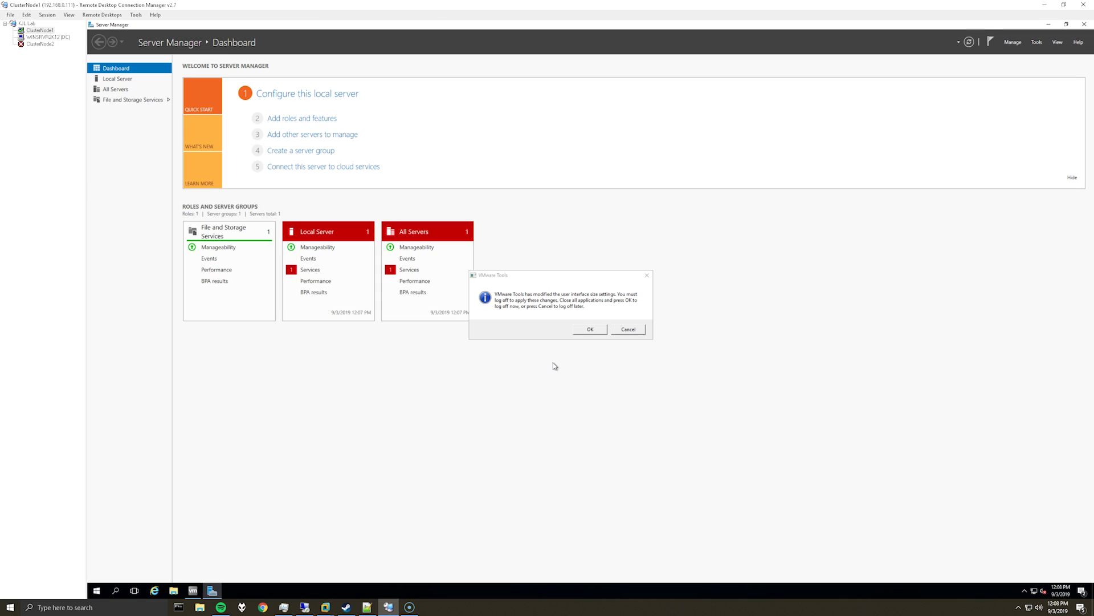
pyautogui.click(628, 330)
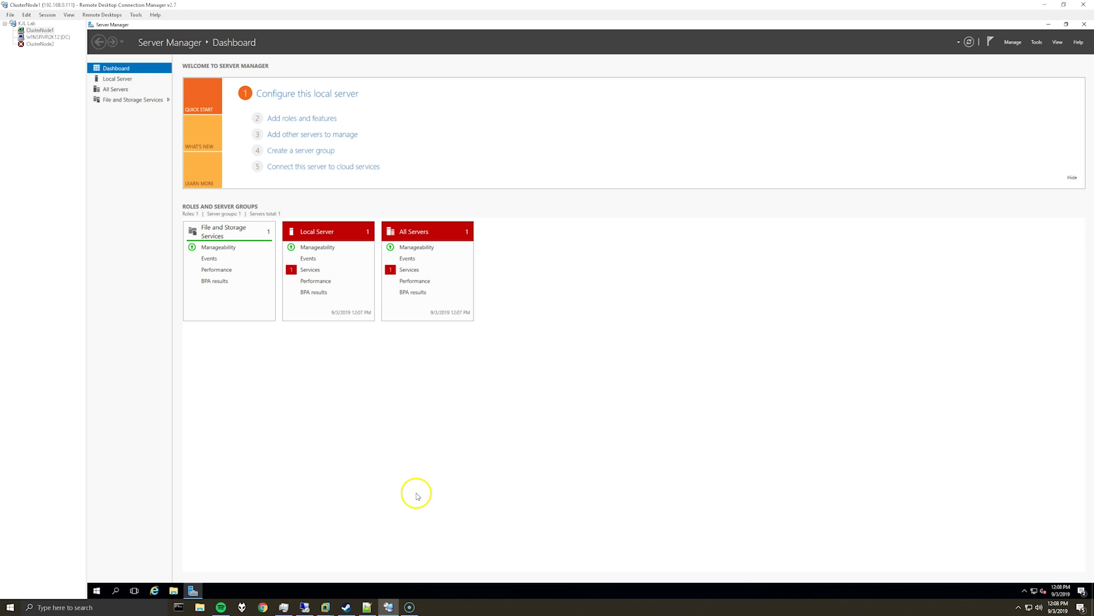
# Open ClusterNode1's System page from the quick links menu and close Server Manager
pyautogui.rightClick(97, 590)
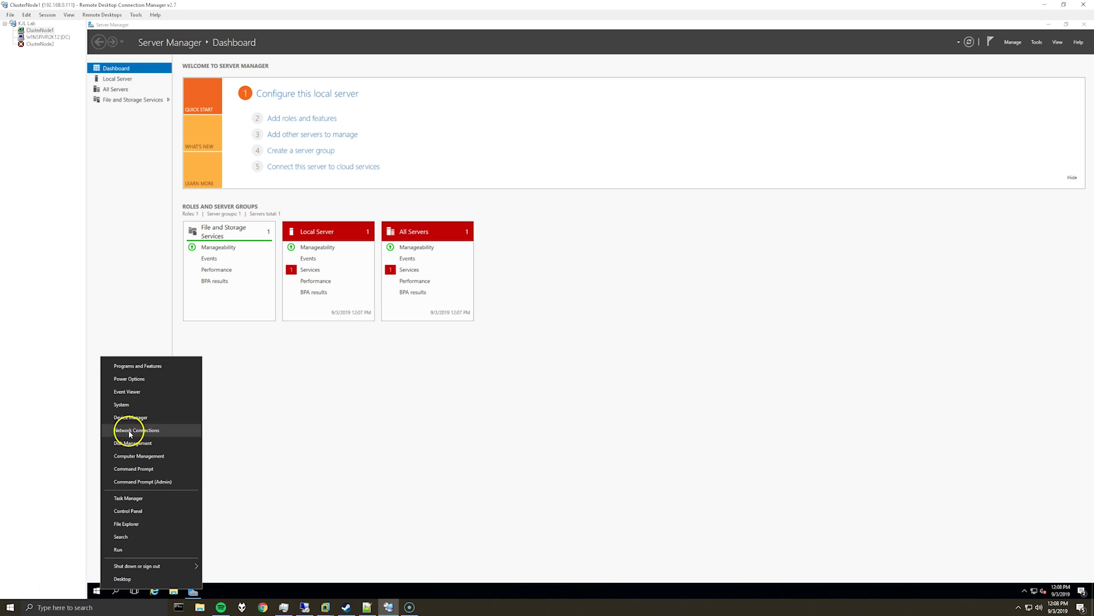
pyautogui.click(120, 404)
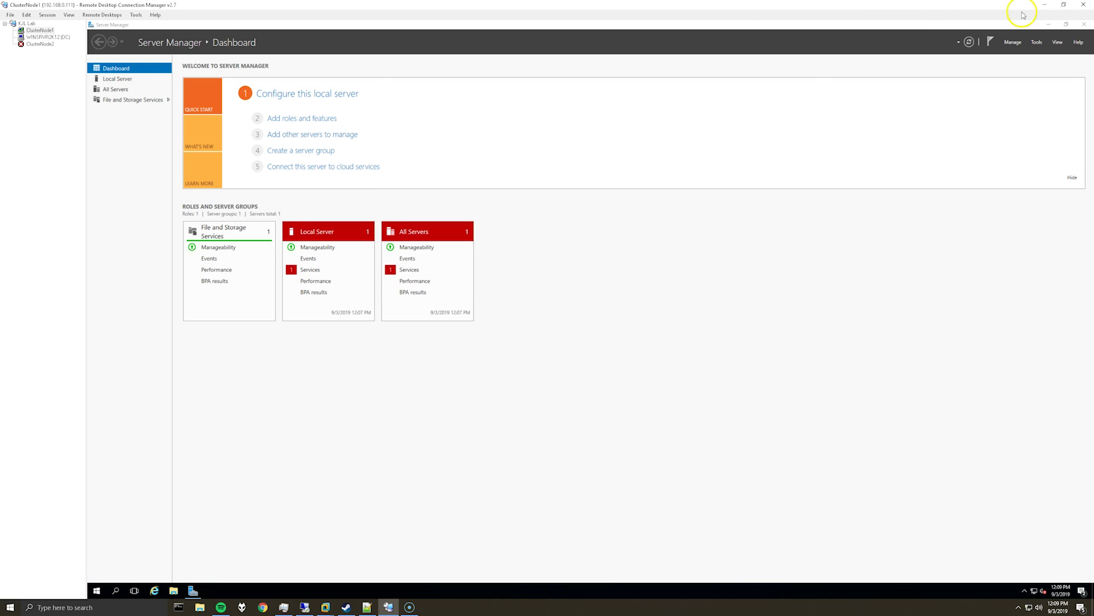
pyautogui.click(1083, 24)
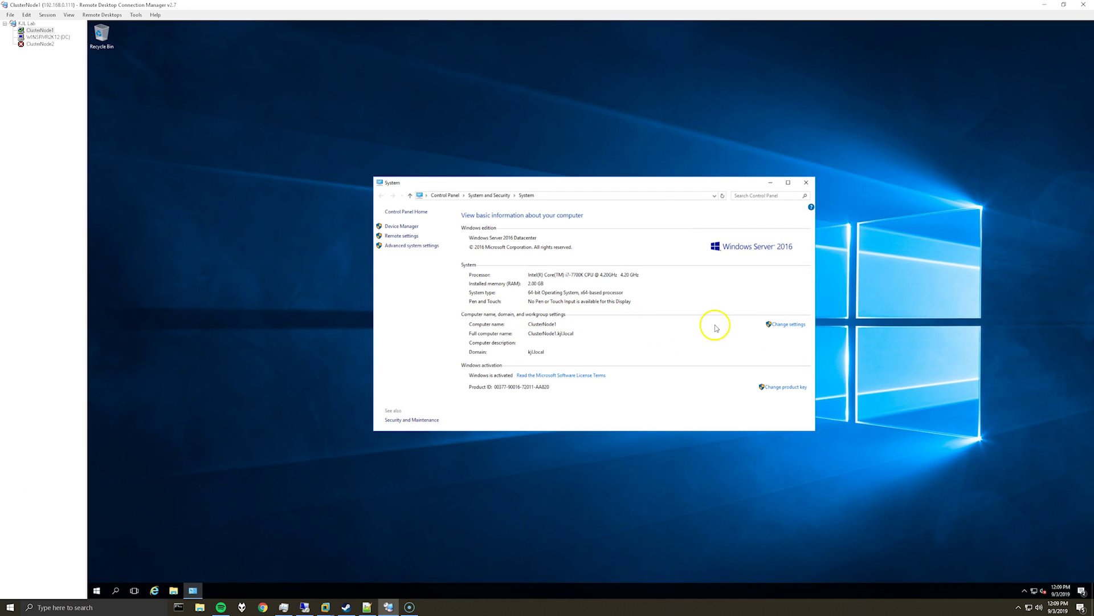
# Switch membership from the domain to workgroup WORKGROUP, confirming the warning and restart notice
pyautogui.click(782, 326)
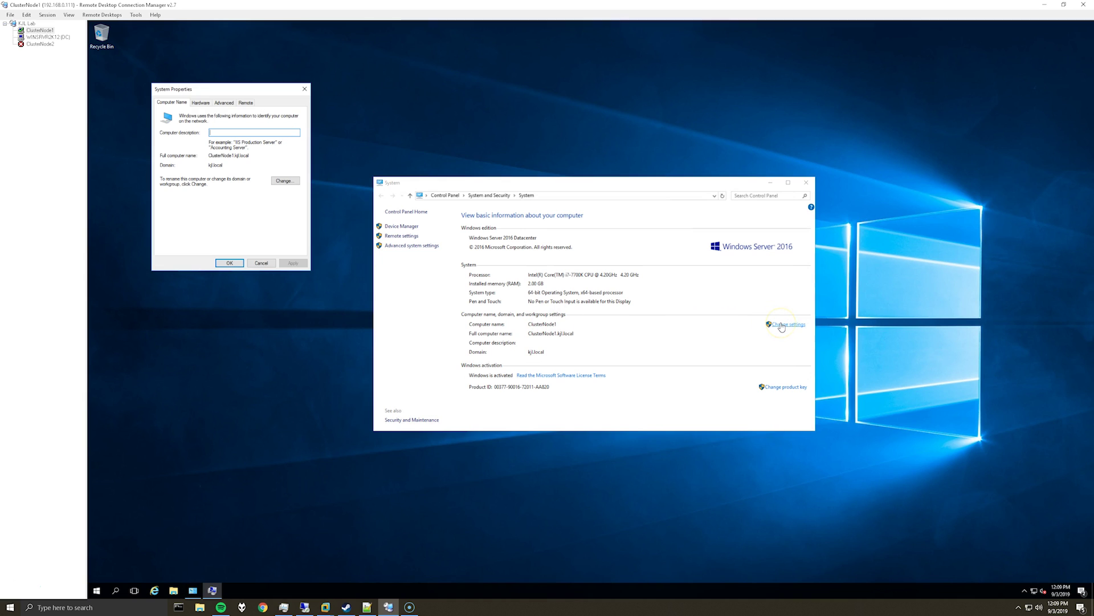
pyautogui.click(285, 181)
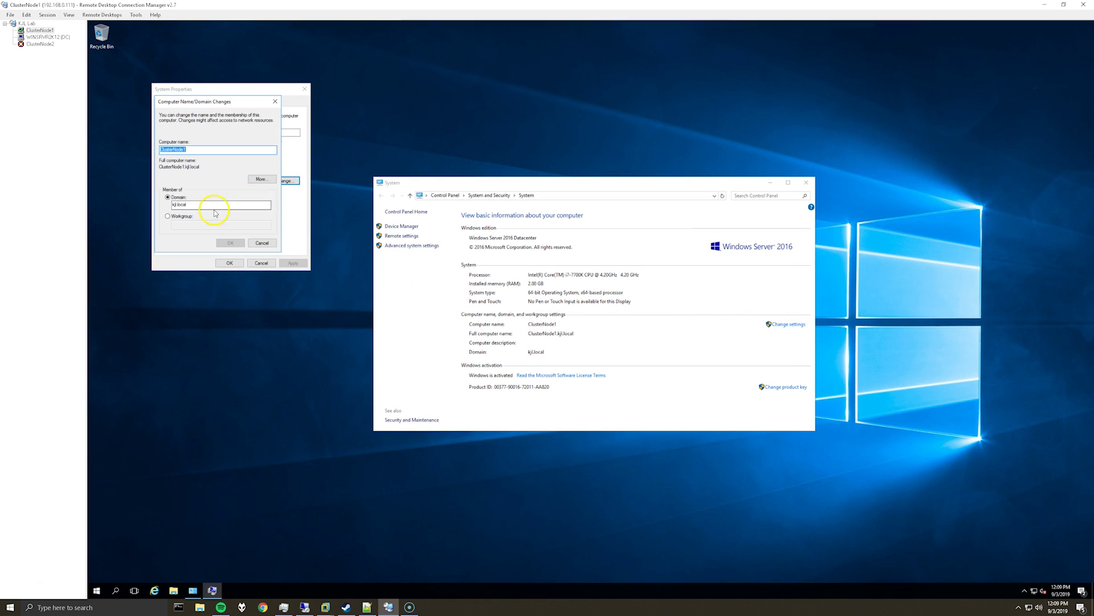
pyautogui.click(168, 217)
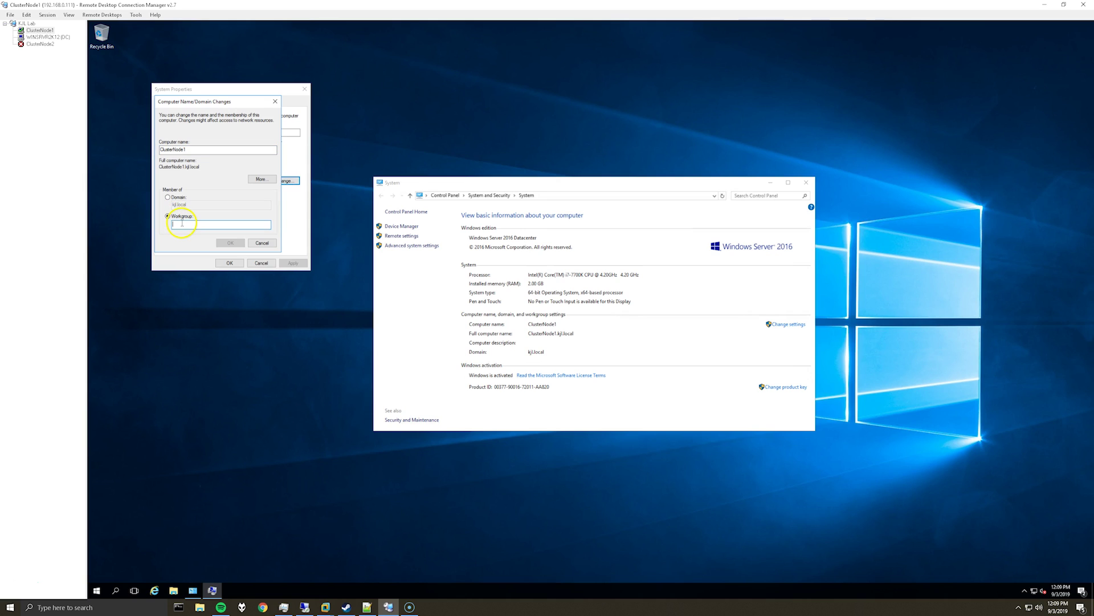
pyautogui.write('WORKGROUP')
pyautogui.press('Return')
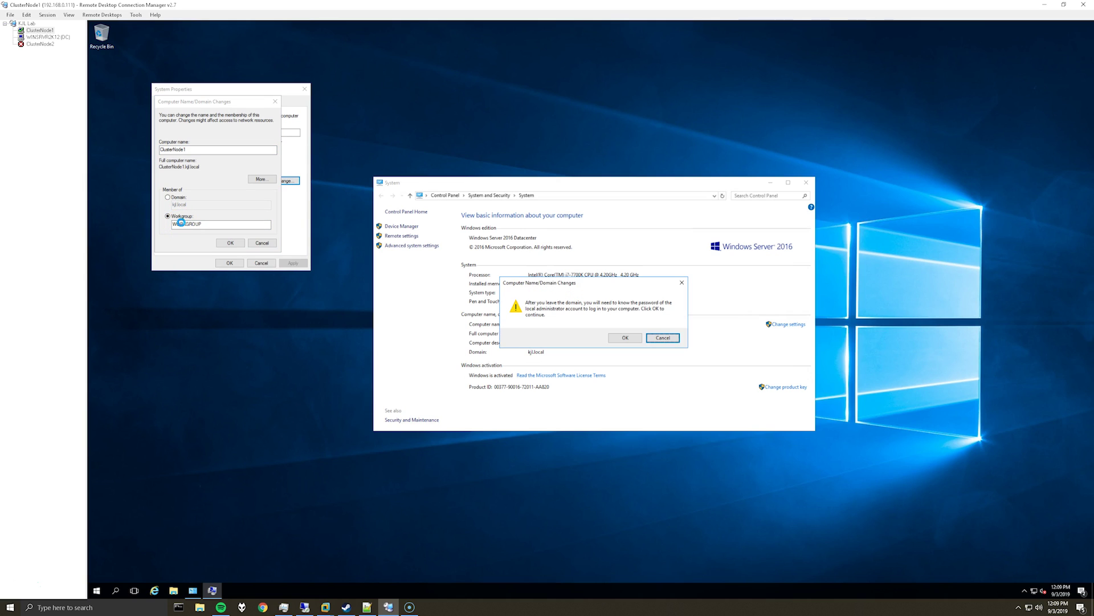
pyautogui.press('Tab')
pyautogui.press('Return')
pyautogui.click(636, 315)
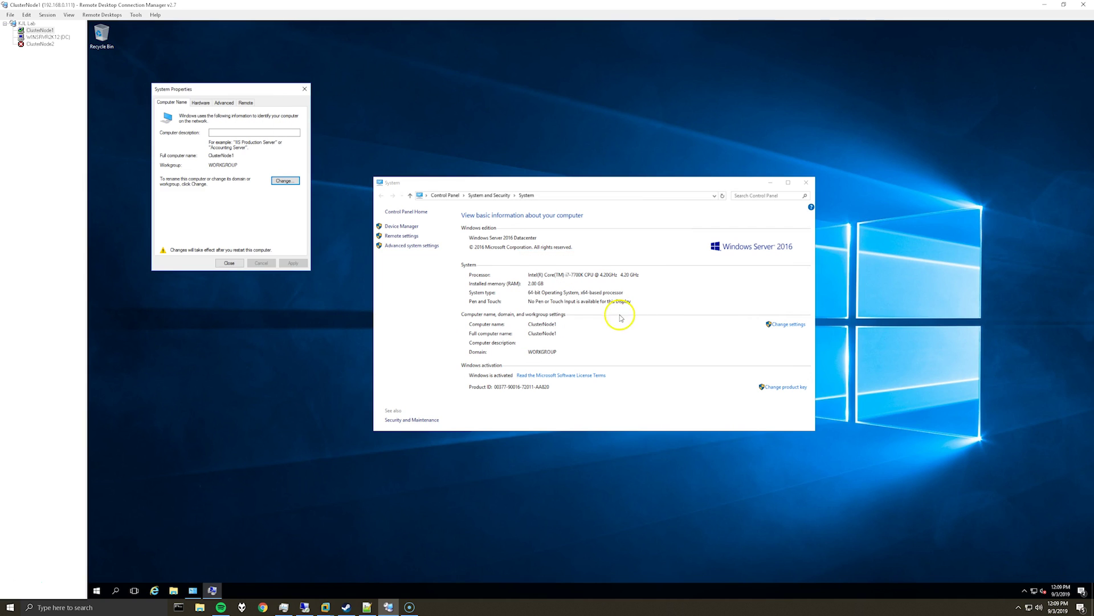
pyautogui.click(228, 262)
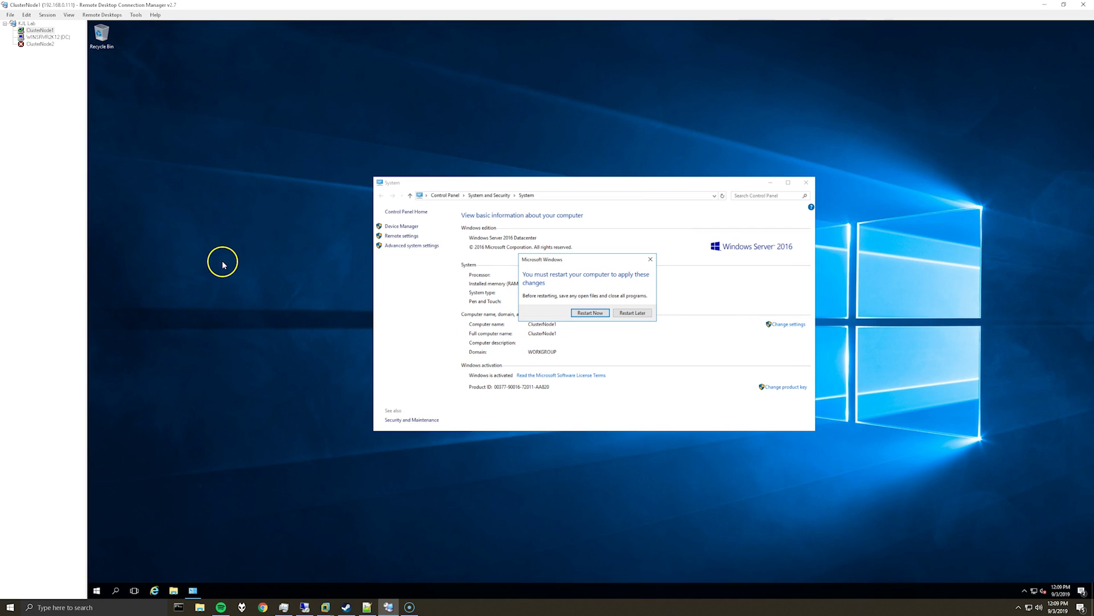
# Restart the server, then open its System page, which now shows workgroup WORKGROUP
pyautogui.click(590, 313)
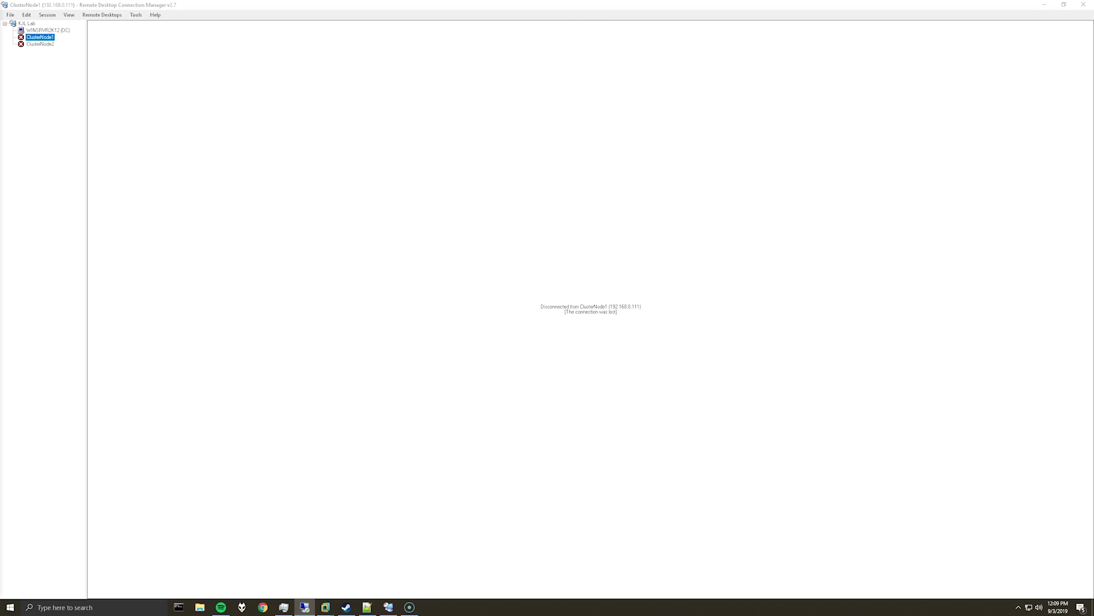
pyautogui.click(326, 607)
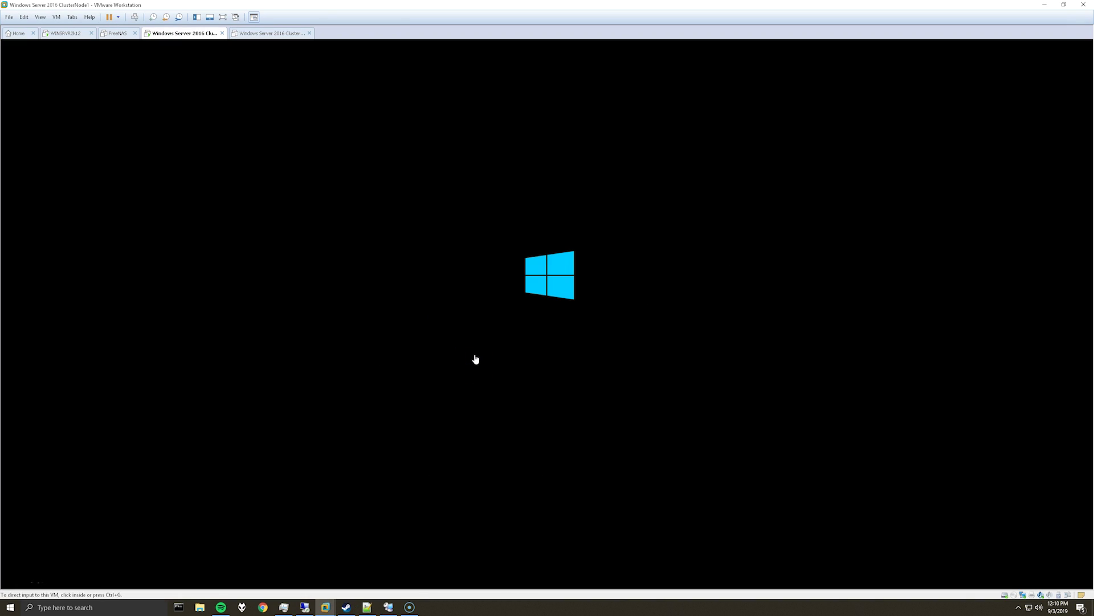
pyautogui.click(389, 607)
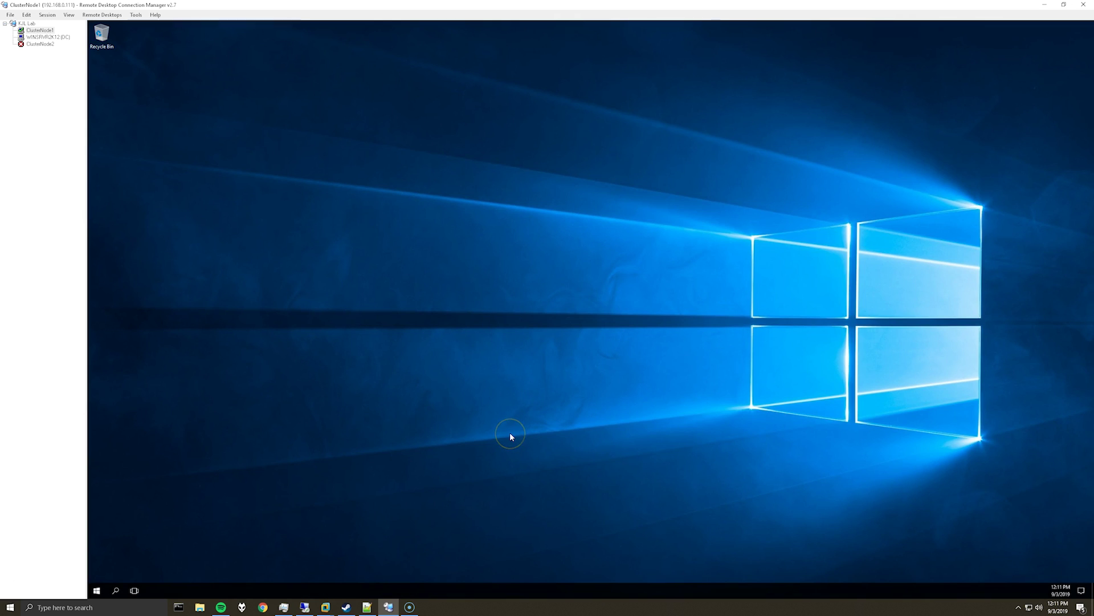
pyautogui.rightClick(99, 595)
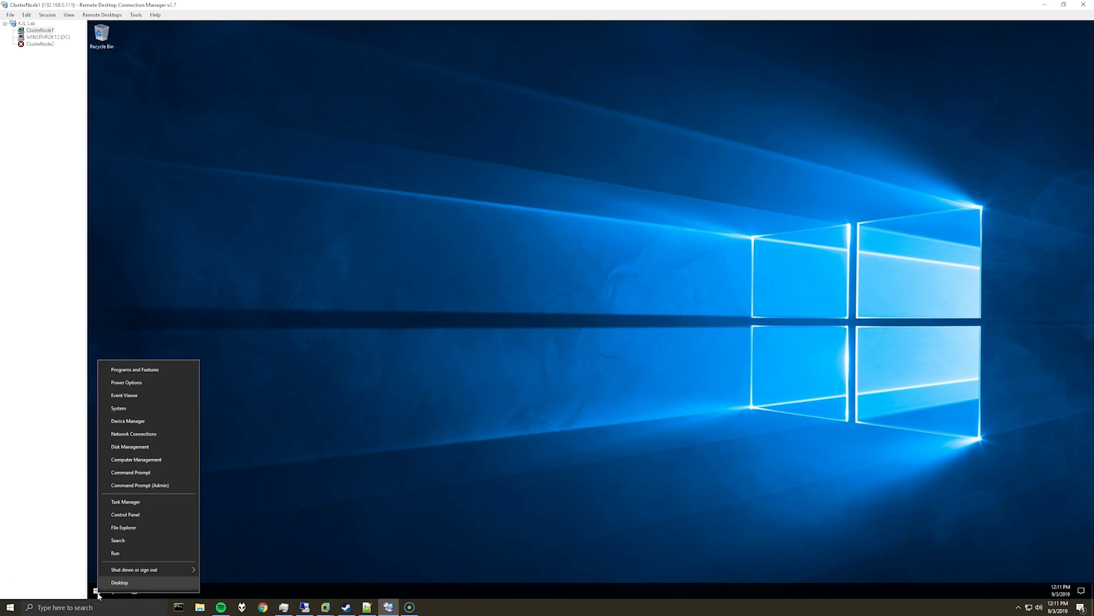
pyautogui.click(125, 415)
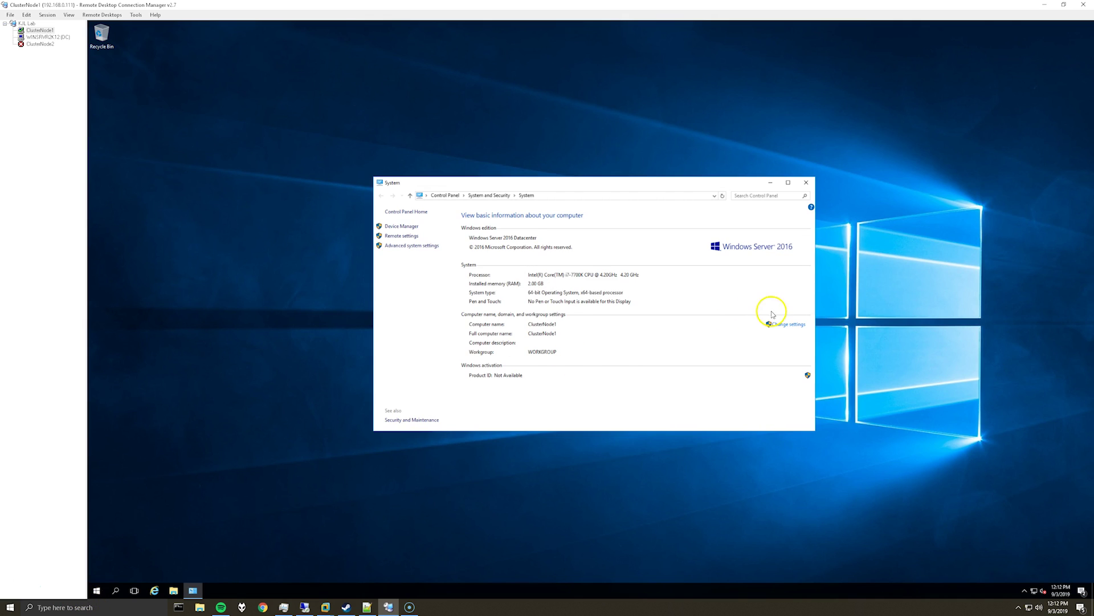
# Change ClusterNode1's membership from the workgroup to the kjl.local domain
pyautogui.click(791, 325)
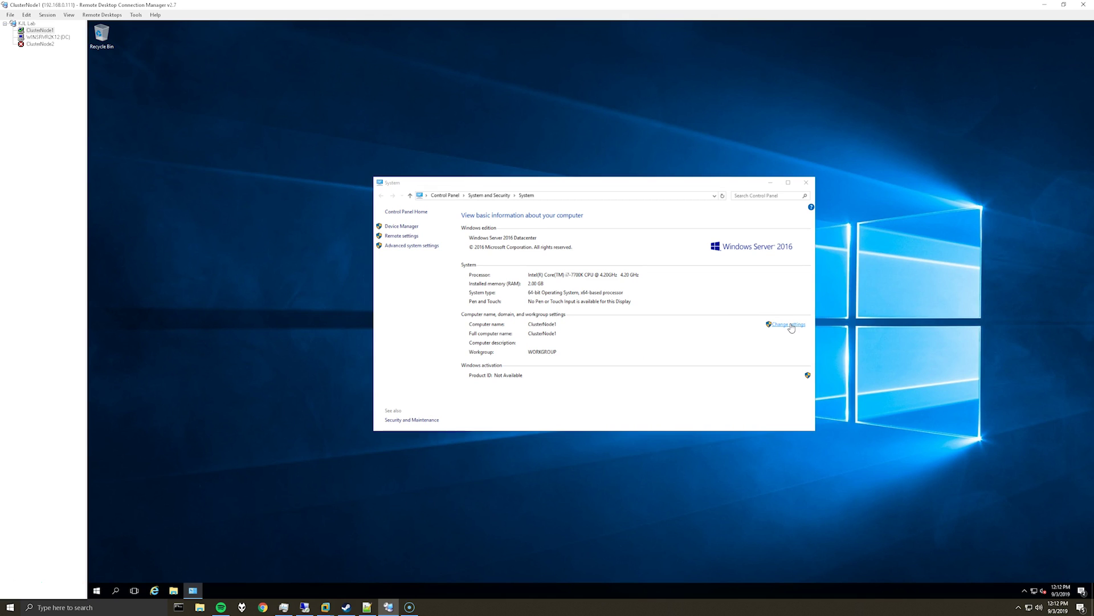
pyautogui.click(295, 181)
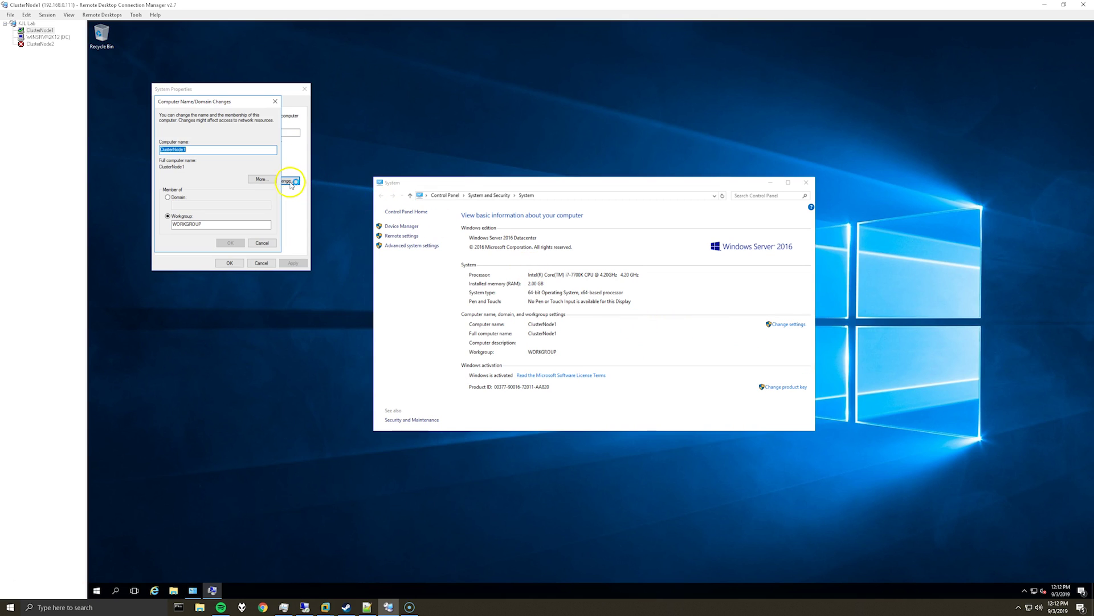
pyautogui.click(179, 198)
pyautogui.click(179, 206)
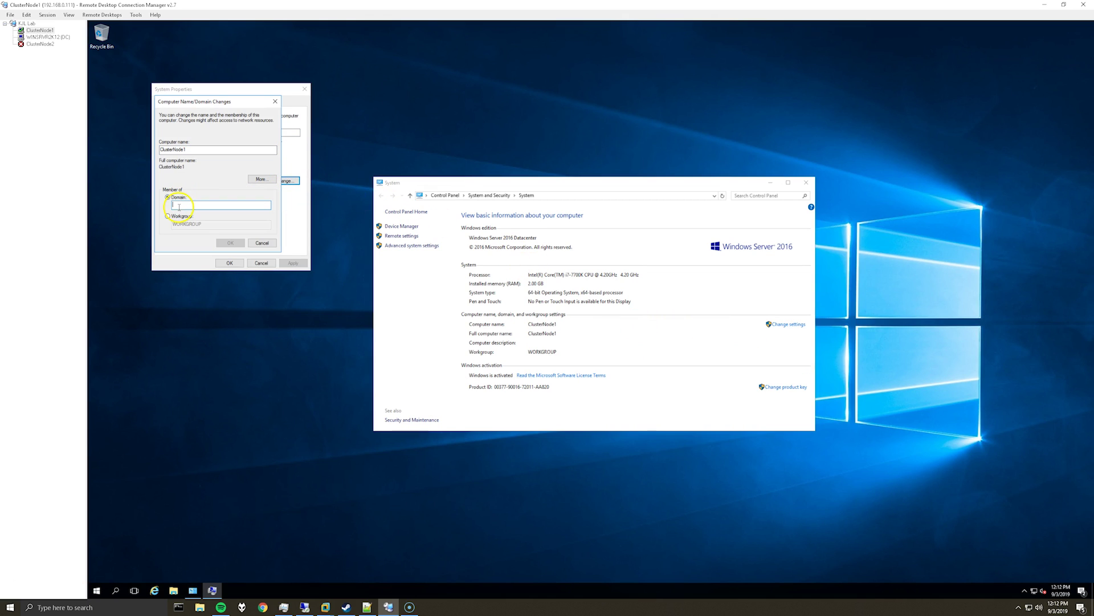
pyautogui.write('kjl.local')
pyautogui.click(178, 206)
pyautogui.press('Return')
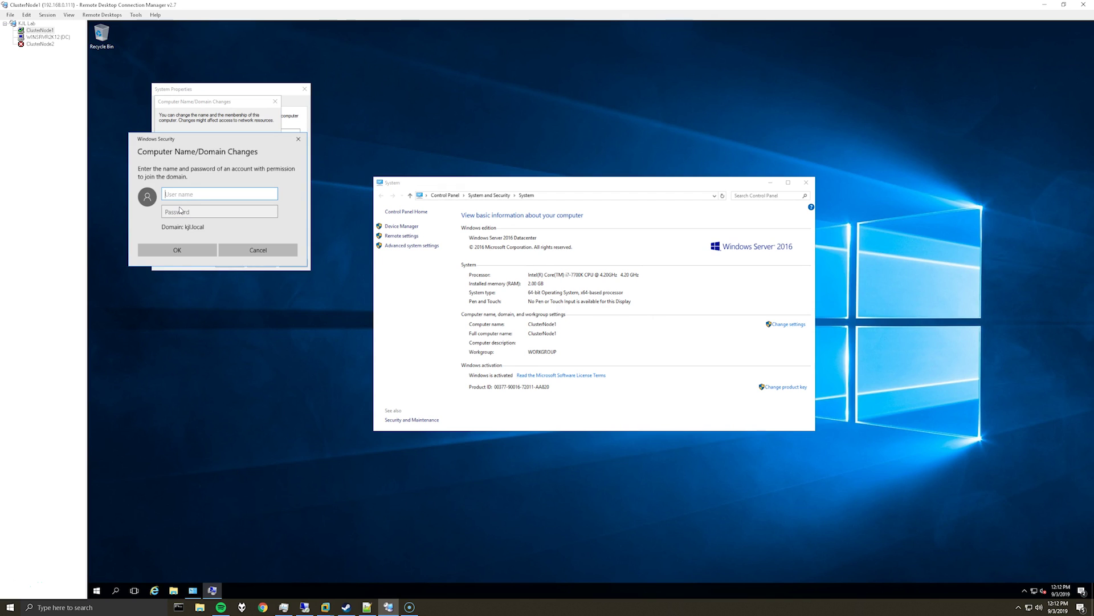
# Authenticate as kjl\Administrator and acknowledge the welcome and restart notices
pyautogui.write('kjl\\Ad')
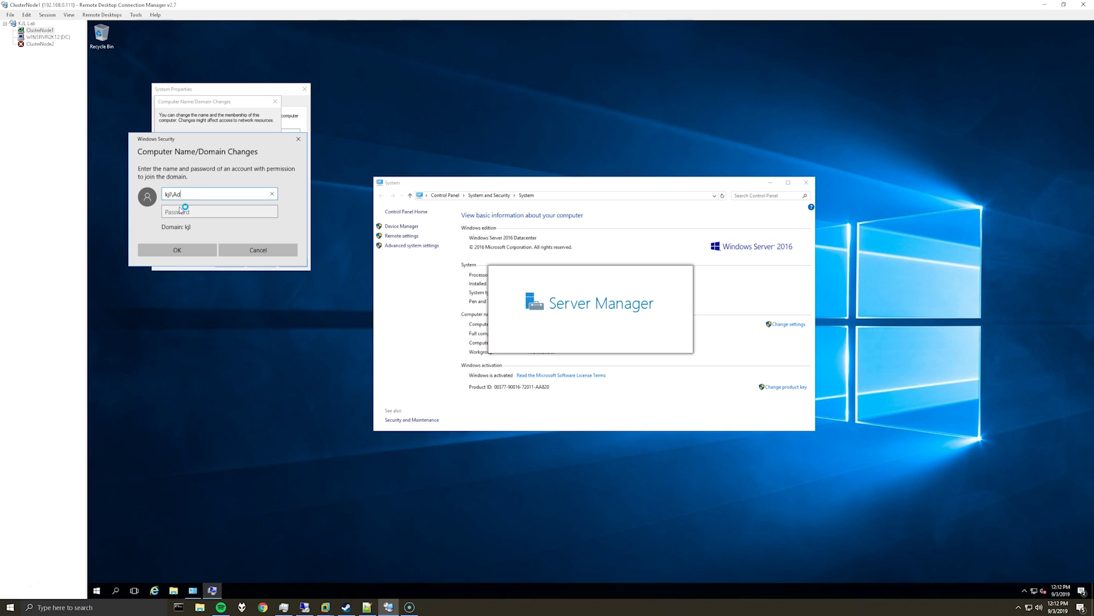
pyautogui.write('ministrator')
pyautogui.press('Tab')
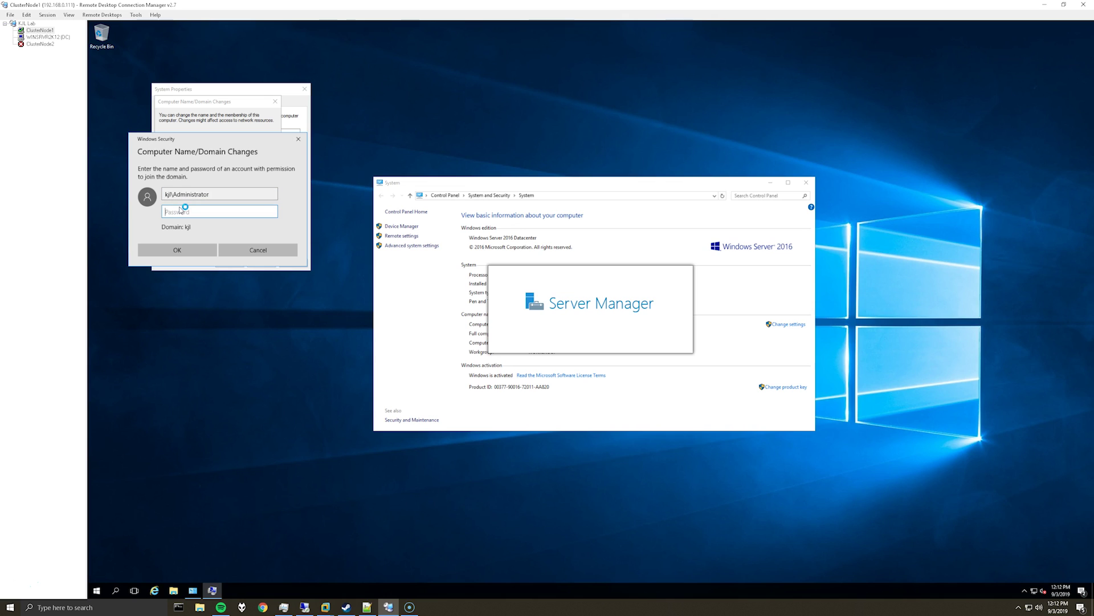
pyautogui.write('***')
pyautogui.press('Return')
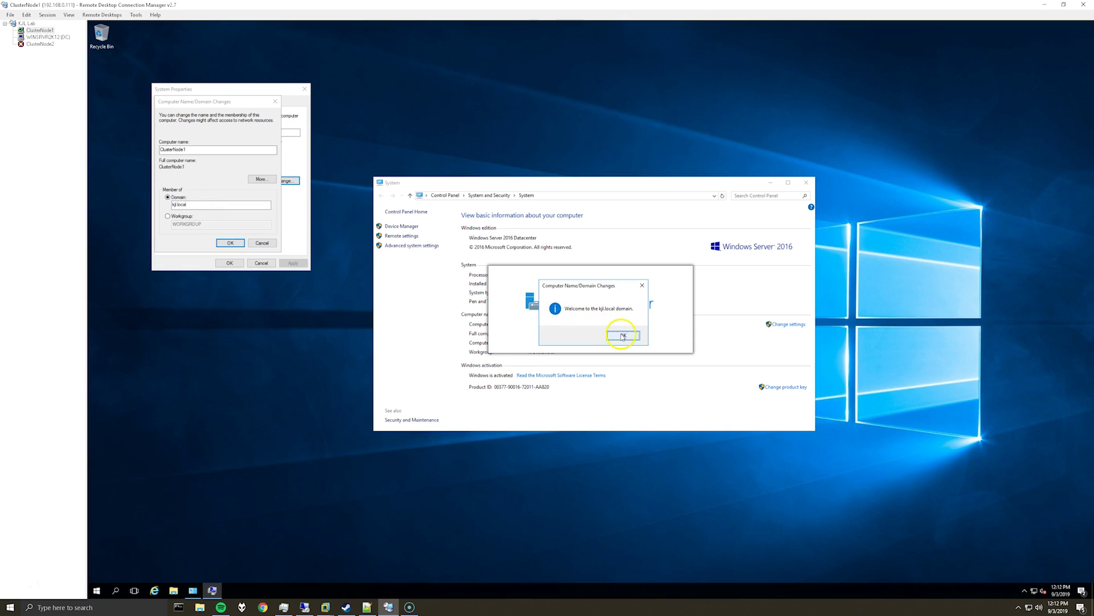
pyautogui.click(623, 334)
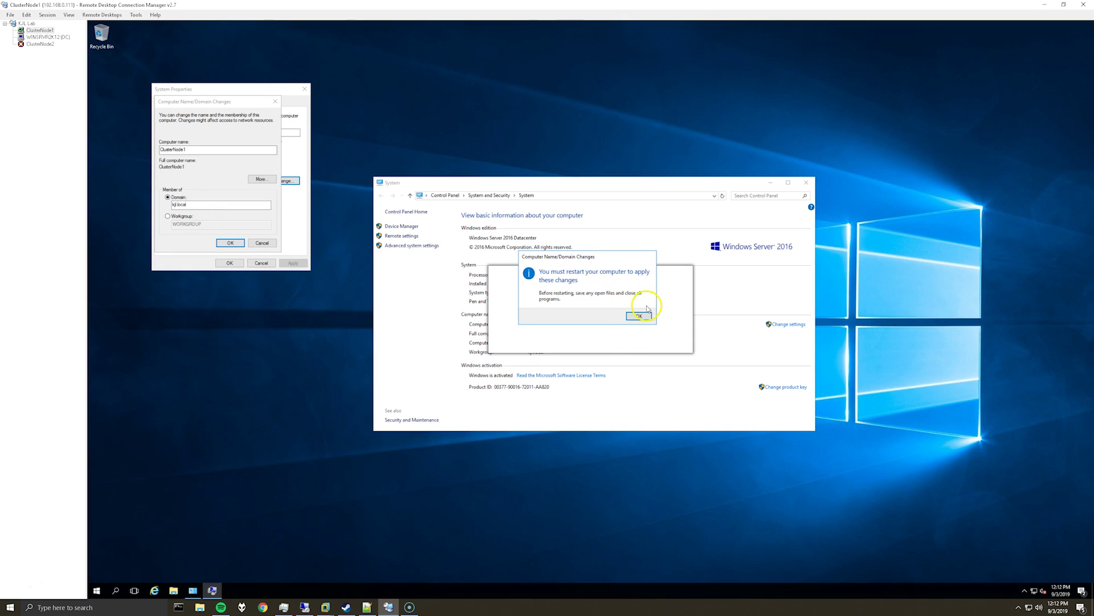
pyautogui.click(634, 315)
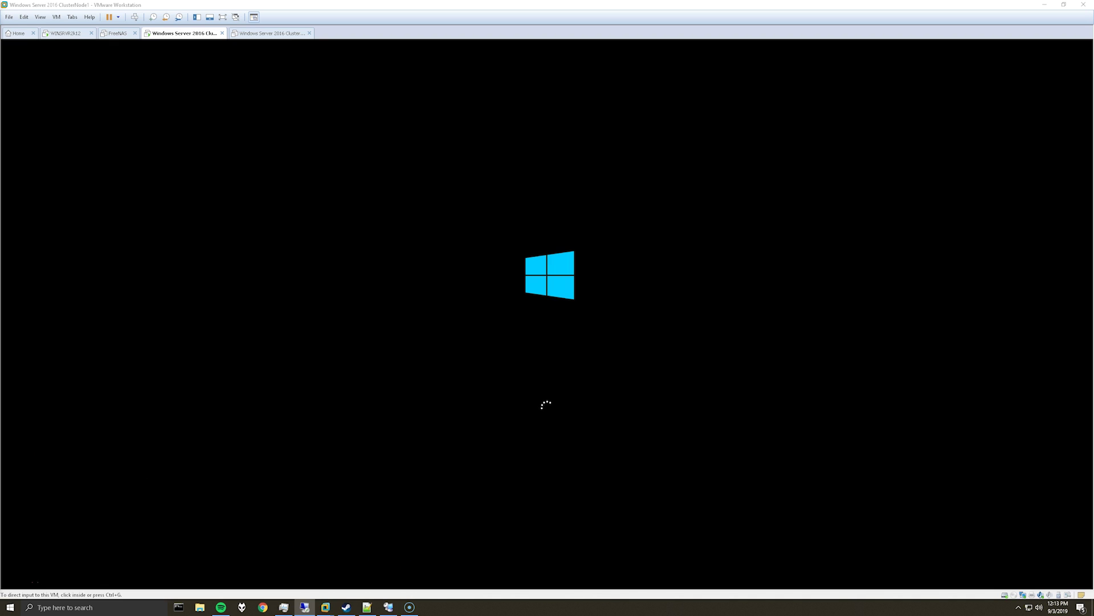
pyautogui.hotkey('alt', 'Tab')
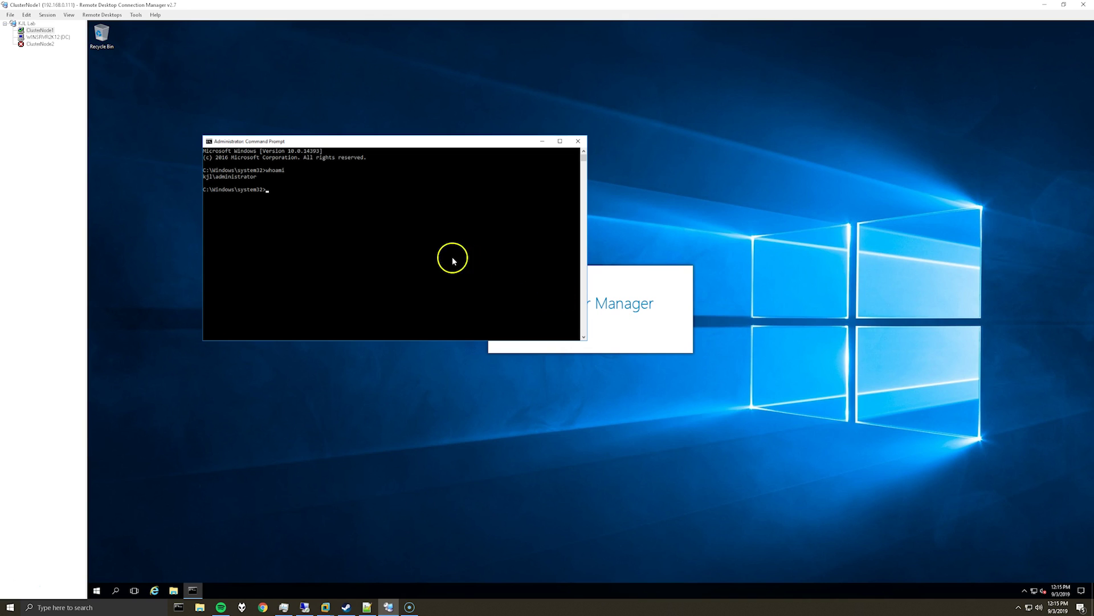
# Sign in to the rebooted server with the KJL domain Administrator account and close Server Manager
pyautogui.click(54, 31)
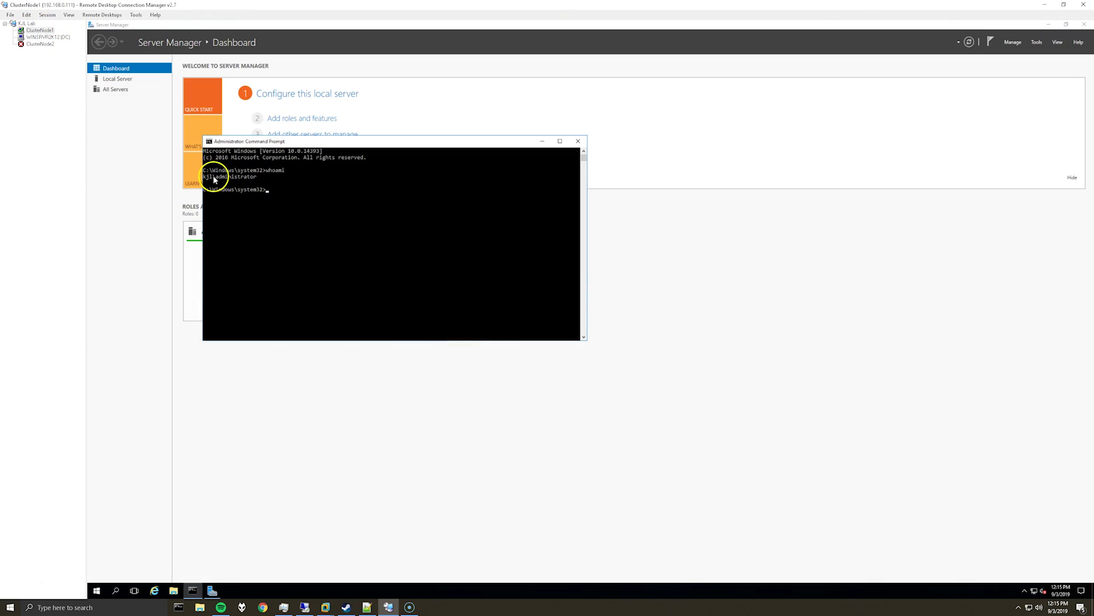
pyautogui.click(1048, 24)
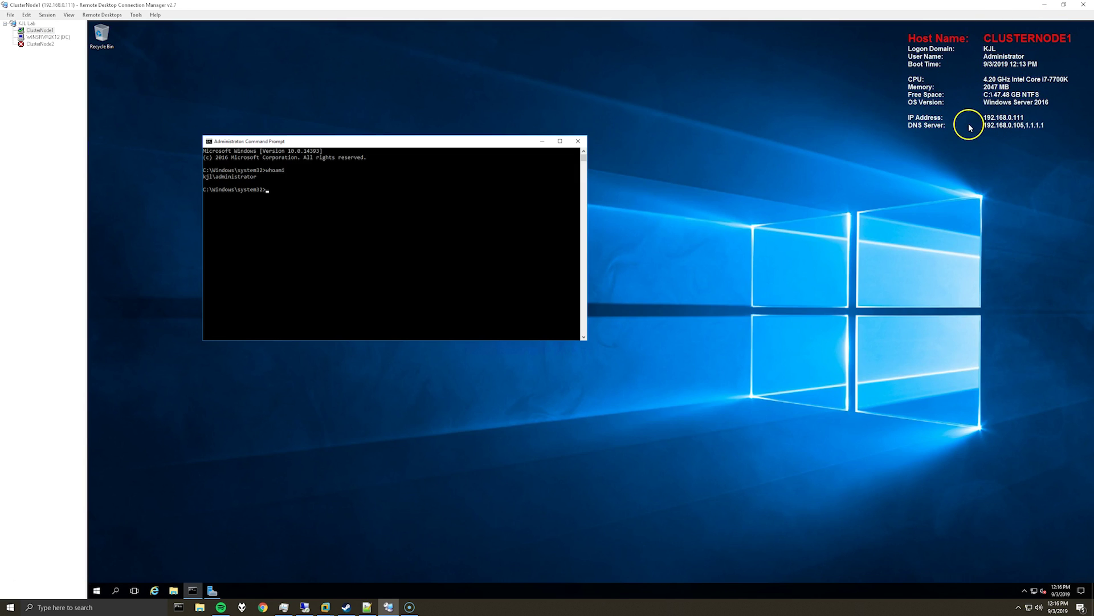